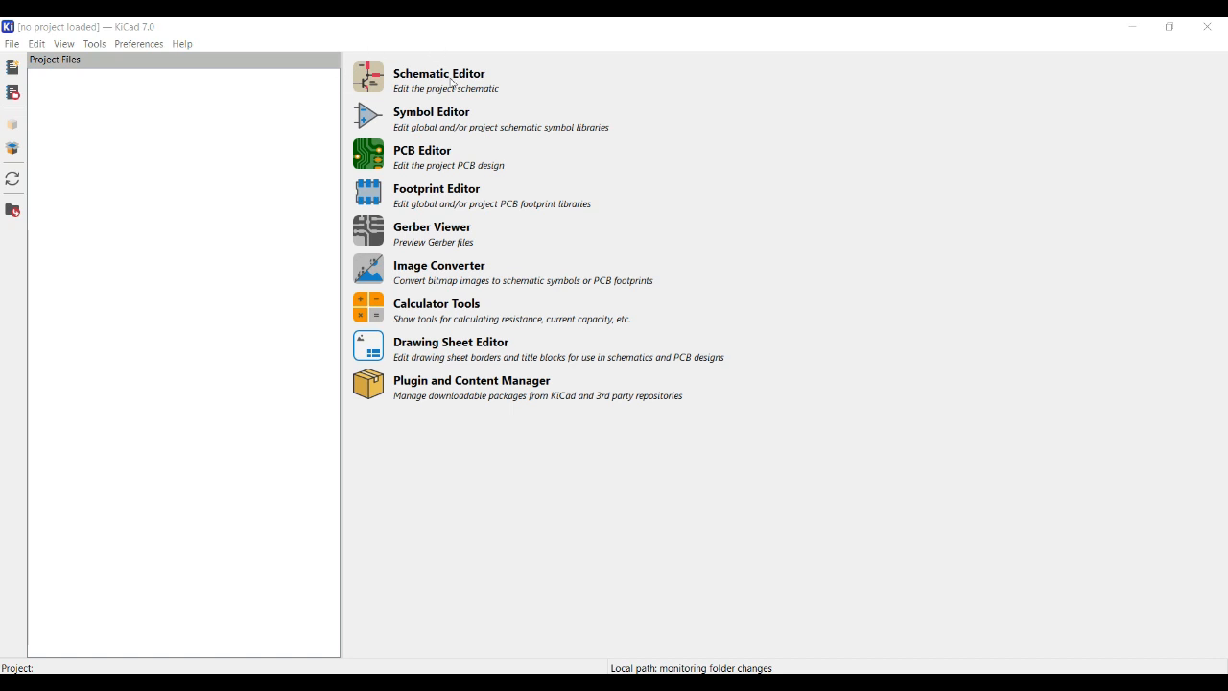
Open the Symbol Editor and create a new symbol library named NXP_Semiconductors in the symbols folder
{"action": "left_click", "coordinate": [367, 116]}
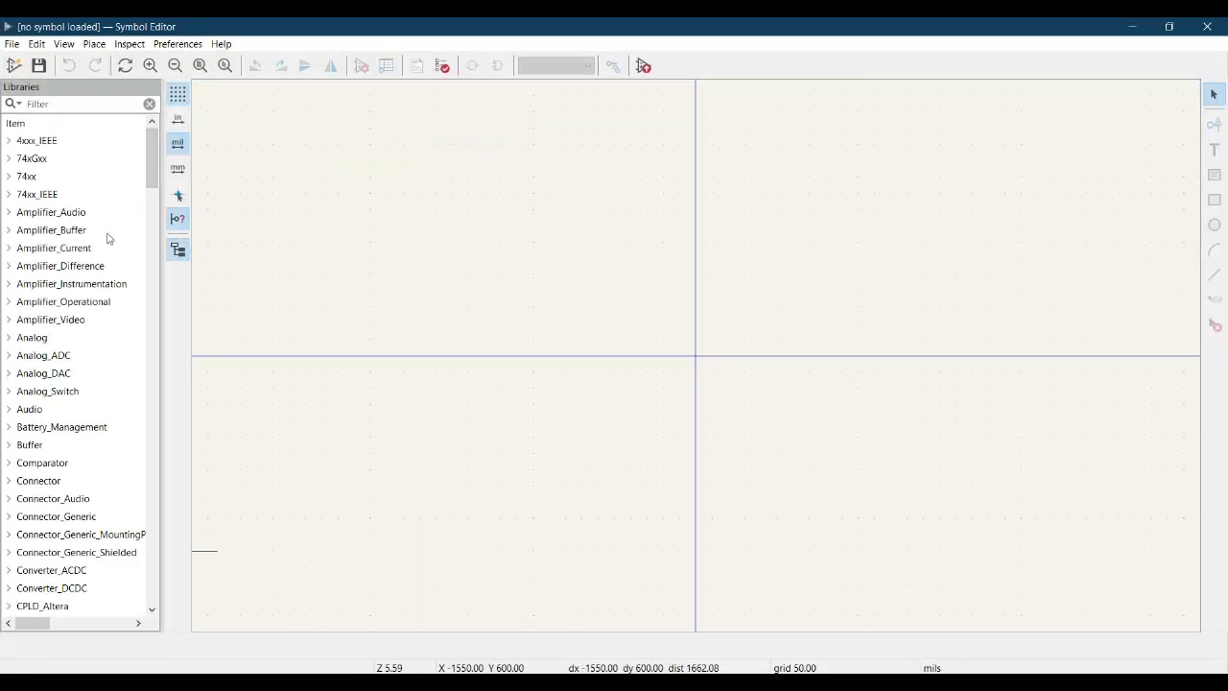
{"action": "left_click_drag", "start_coordinate": [152, 172], "coordinate": [153, 145]}
{"action": "left_click", "coordinate": [11, 45]}
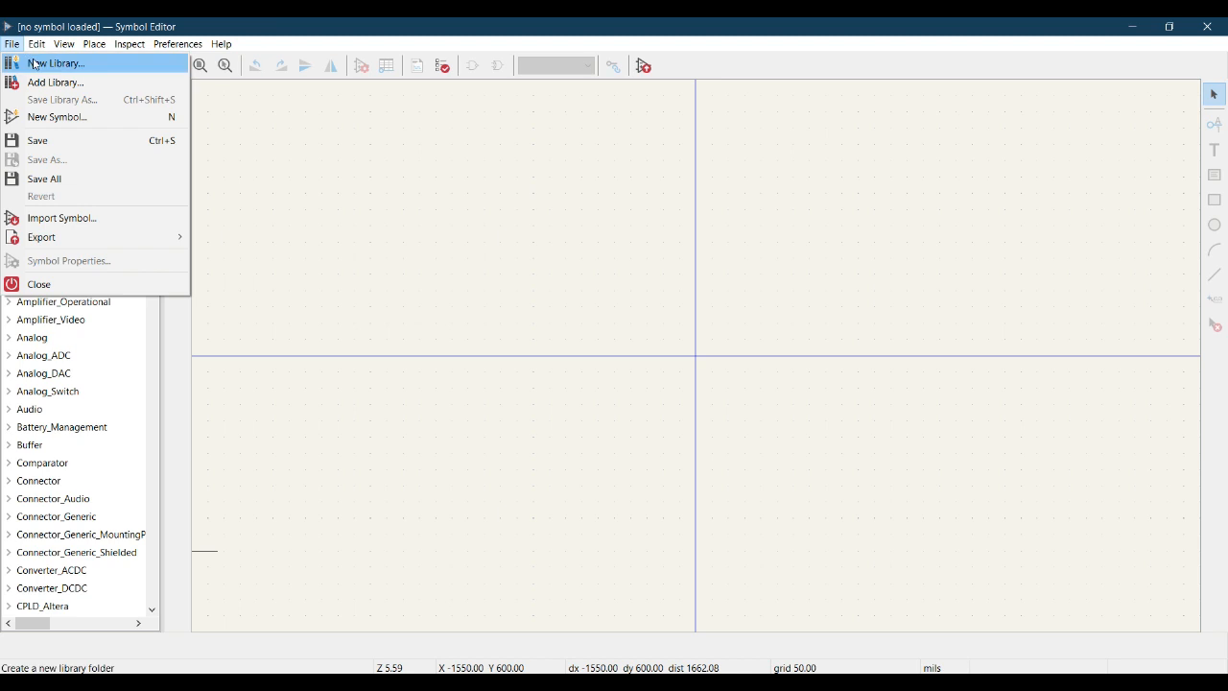
{"action": "left_click", "coordinate": [34, 64]}
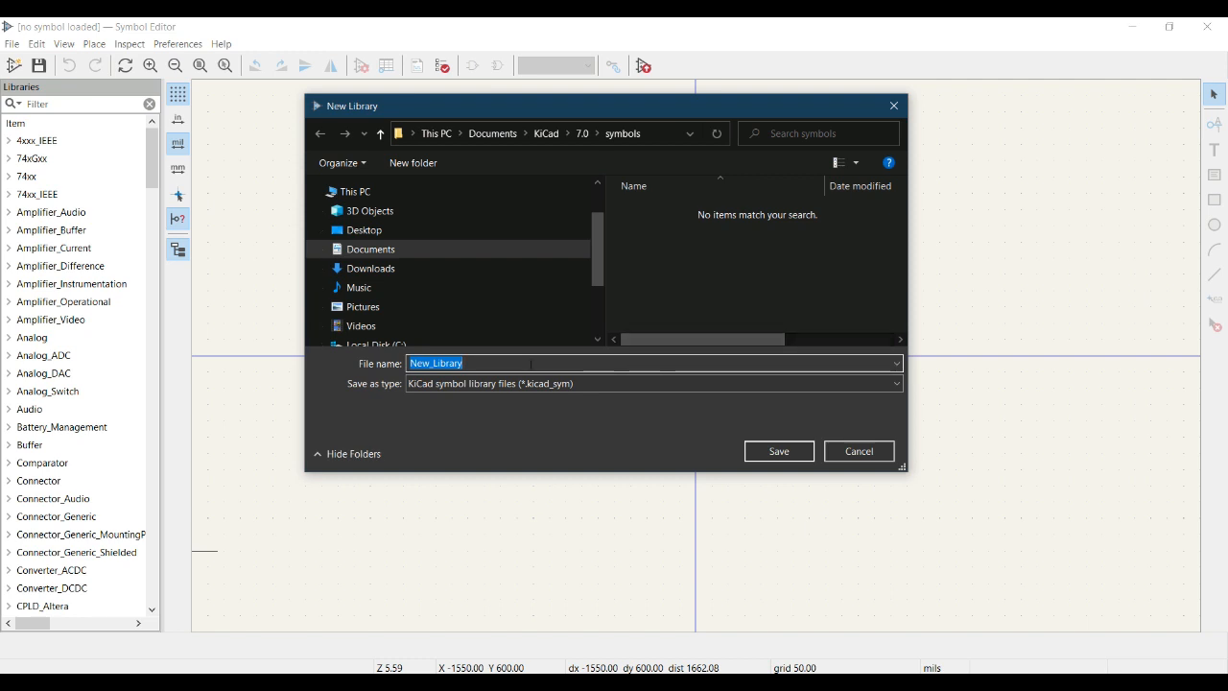
{"action": "type", "text": "NXP"}
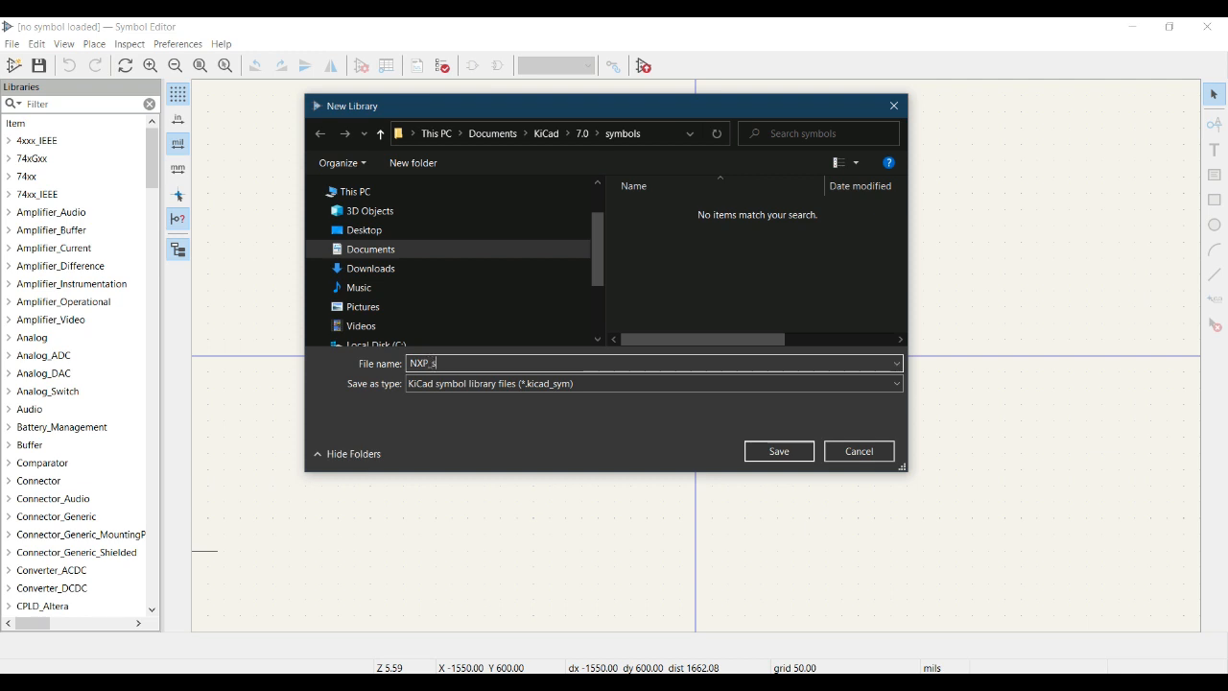
{"action": "type", "text": "_Semiconductor"}
{"action": "left_click", "coordinate": [792, 453]}
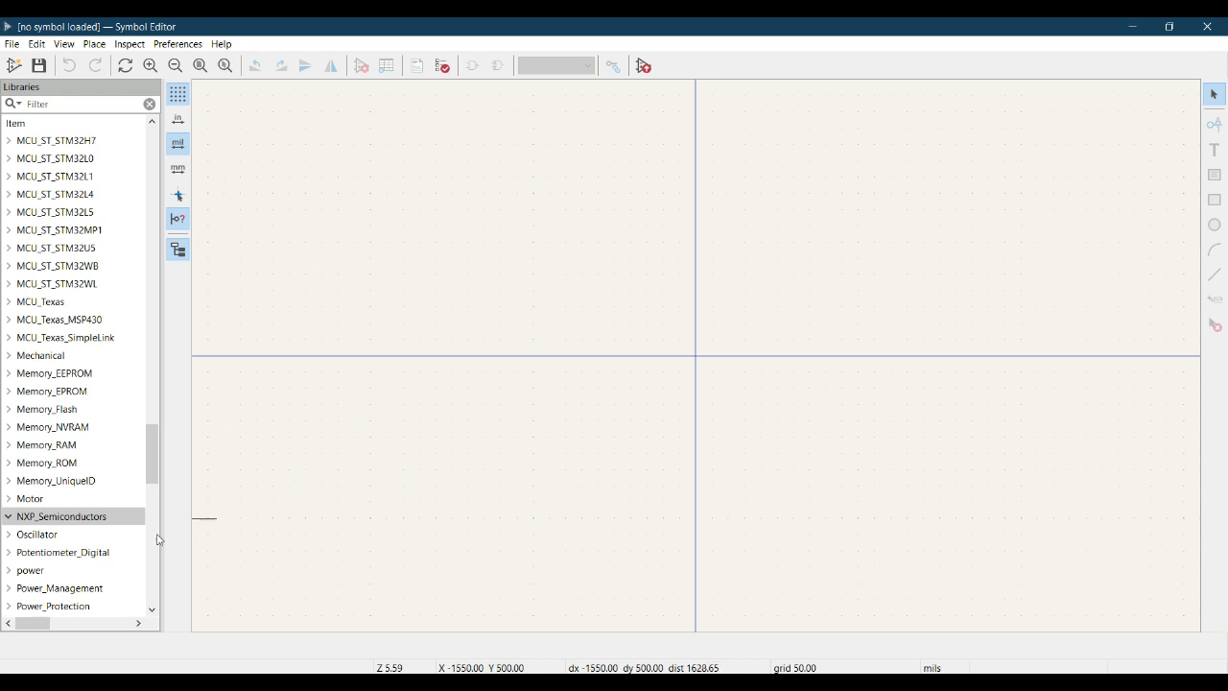
Find the NXP_Semiconductors library in the library list and pin it
{"action": "left_click_drag", "start_coordinate": [152, 451], "coordinate": [153, 474]}
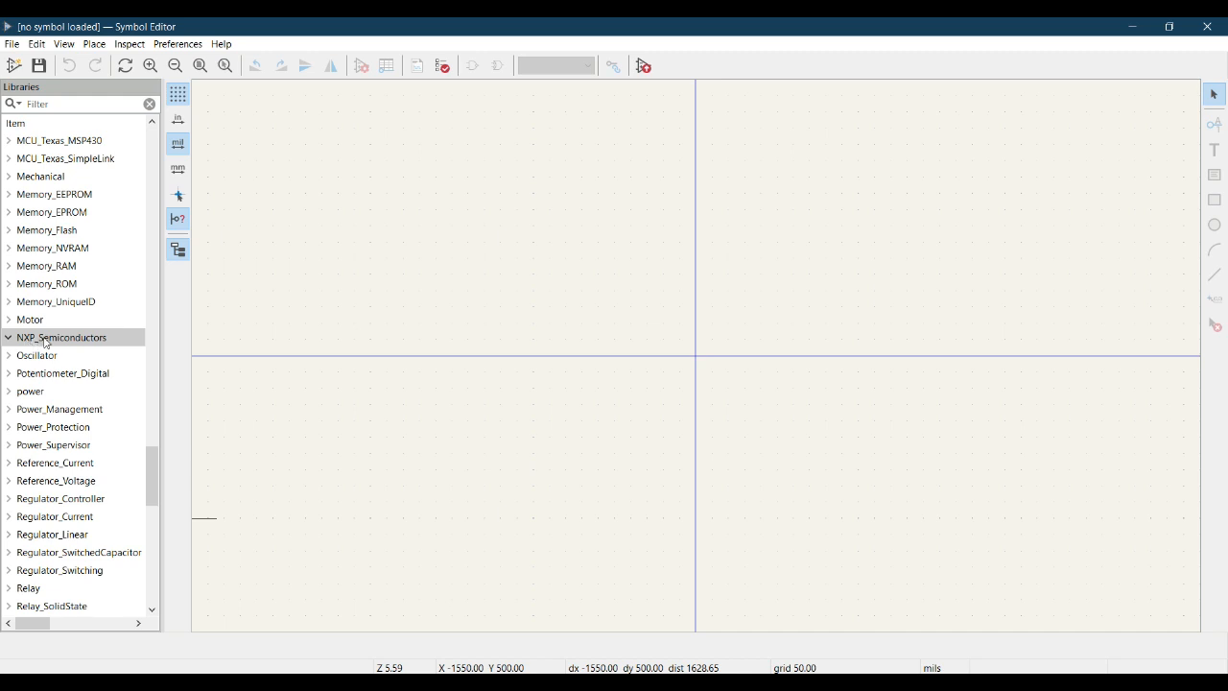
{"action": "scroll", "coordinate": [73, 388], "scroll_direction": "up", "scroll_amount": 1}
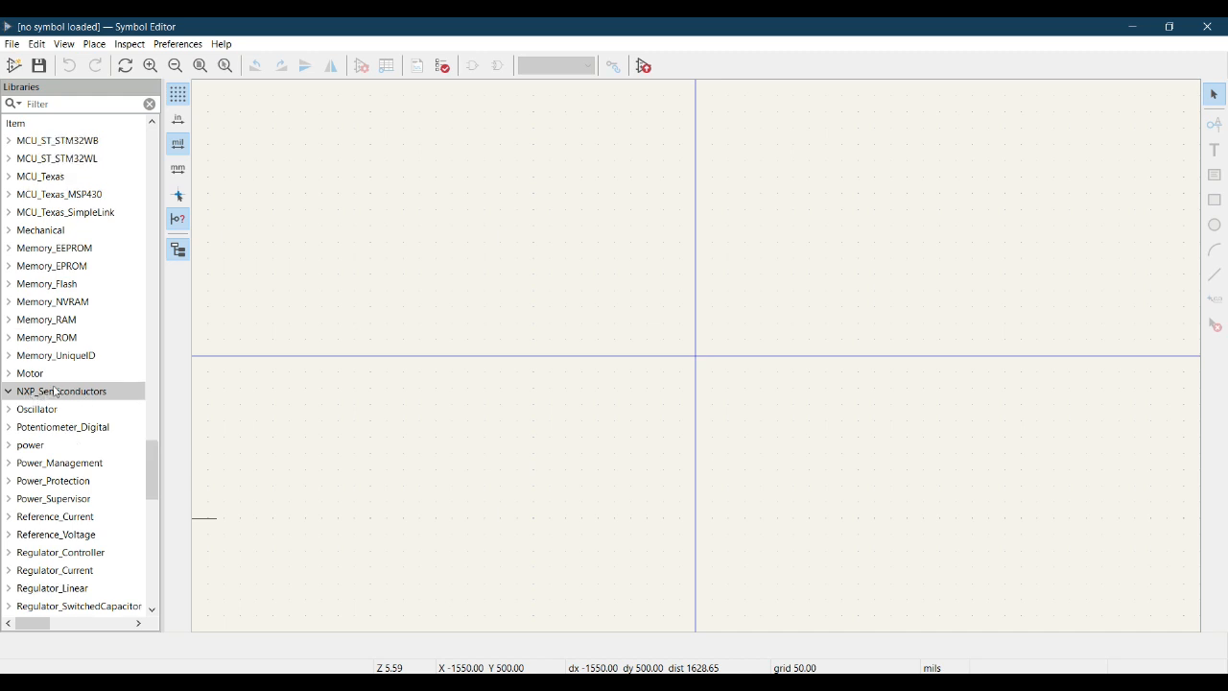
{"action": "left_click", "coordinate": [38, 395]}
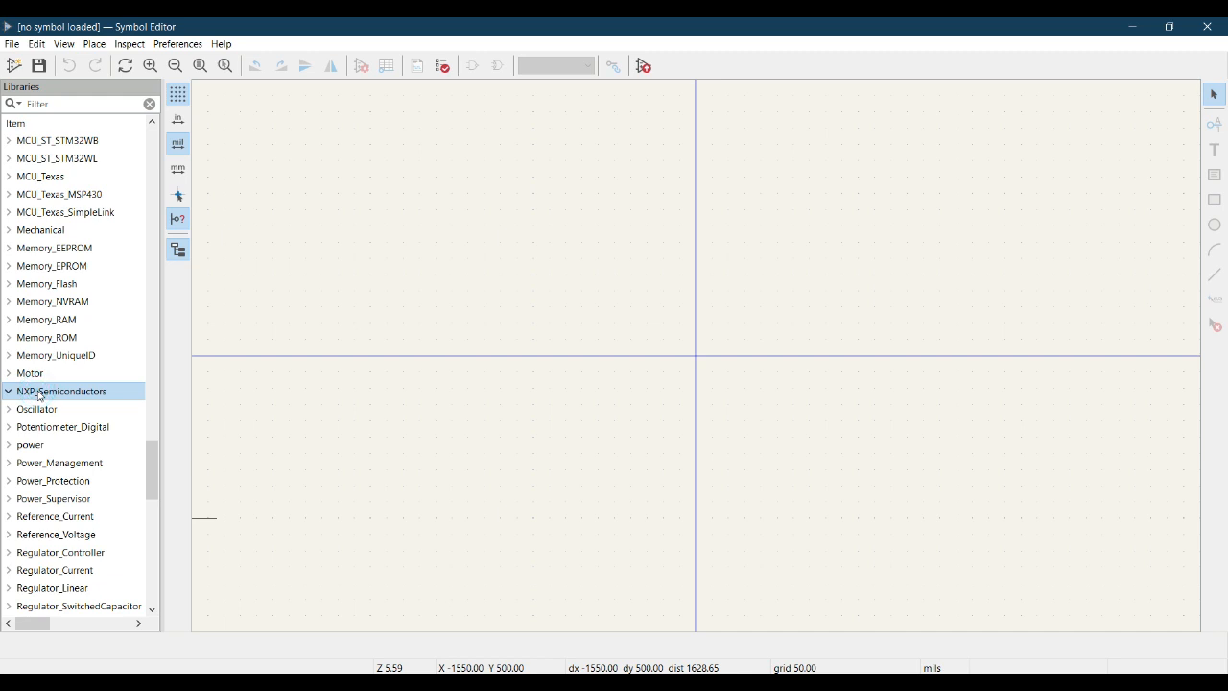
{"action": "left_click", "coordinate": [37, 390]}
{"action": "double_click", "coordinate": [20, 391]}
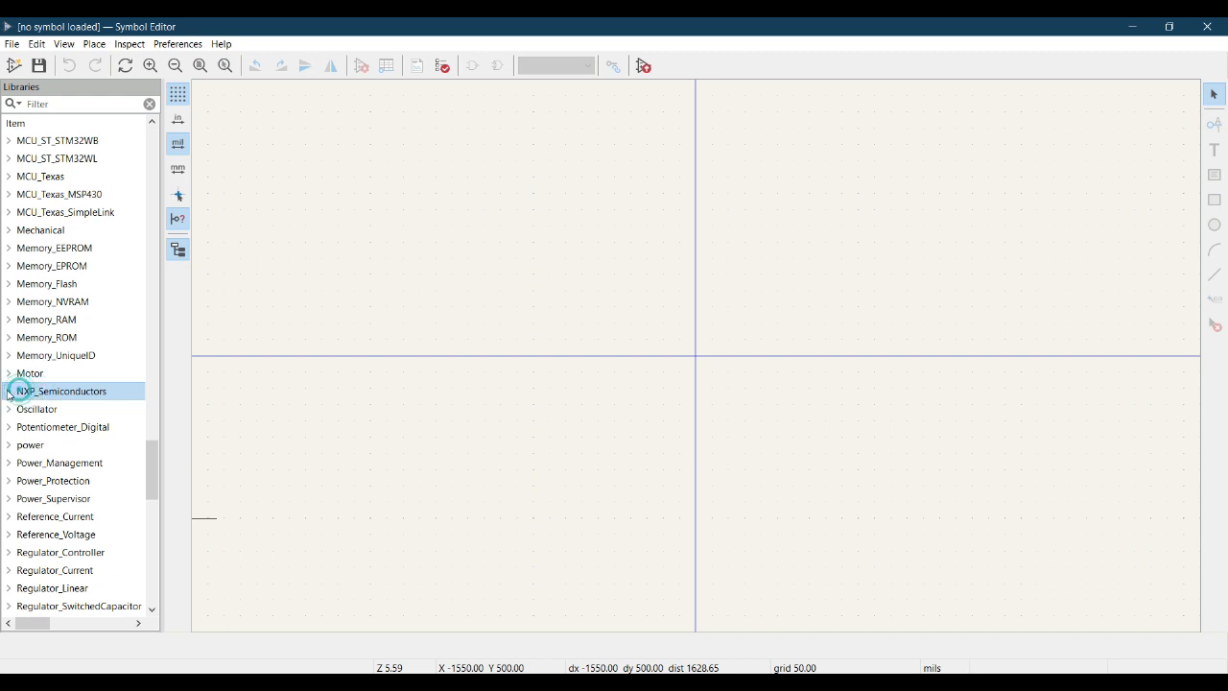
{"action": "right_click", "coordinate": [78, 394]}
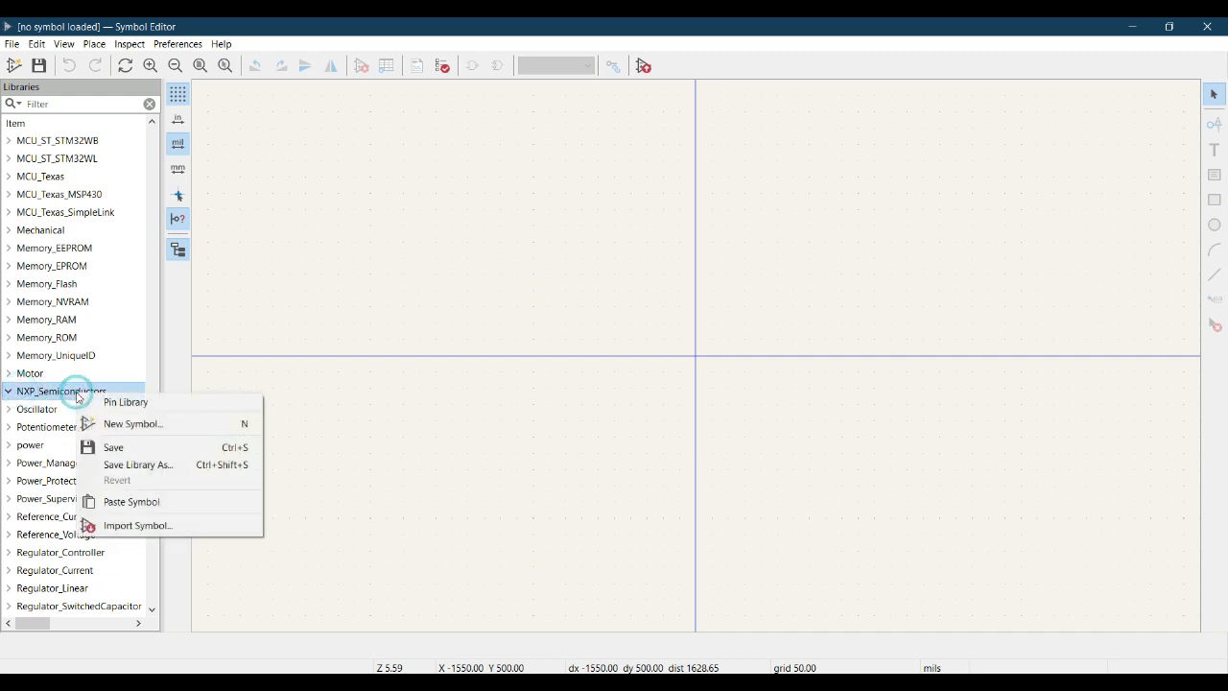
{"action": "left_click", "coordinate": [97, 404]}
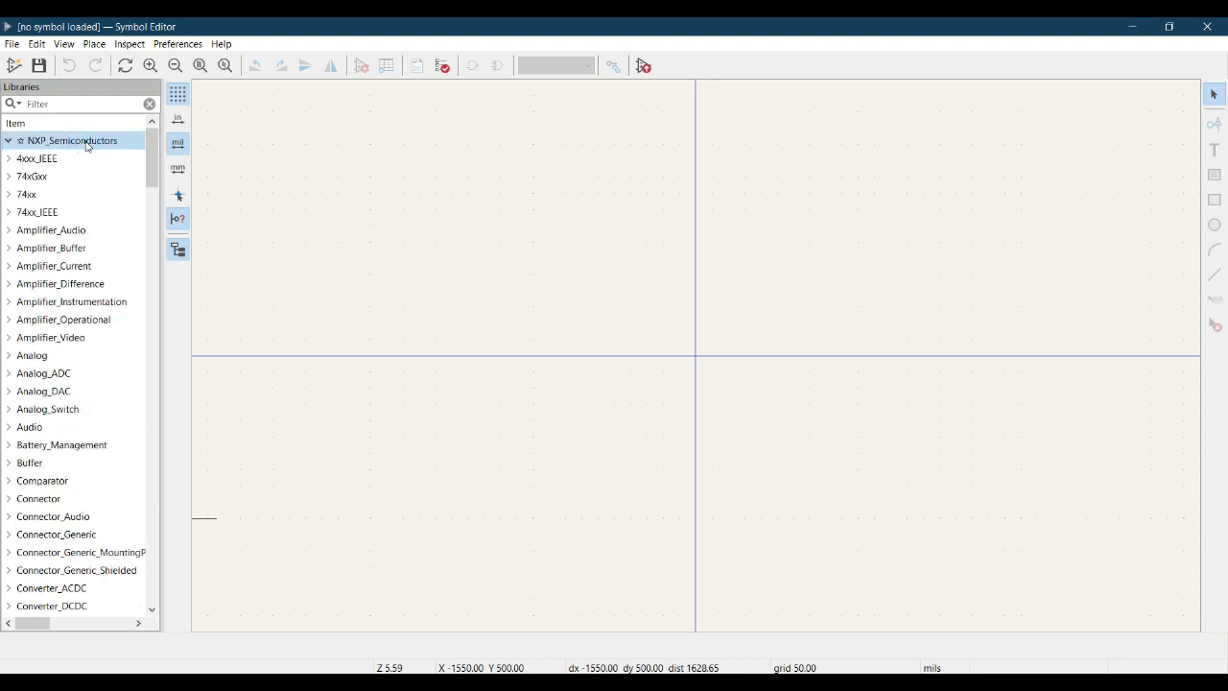
Expand and collapse the NXP_Semiconductors and Amplifier_Audio libraries to compare the symbols they contain
{"action": "left_click", "coordinate": [10, 140]}
{"action": "left_click", "coordinate": [10, 140]}
{"action": "left_click", "coordinate": [9, 140]}
{"action": "left_click", "coordinate": [9, 234]}
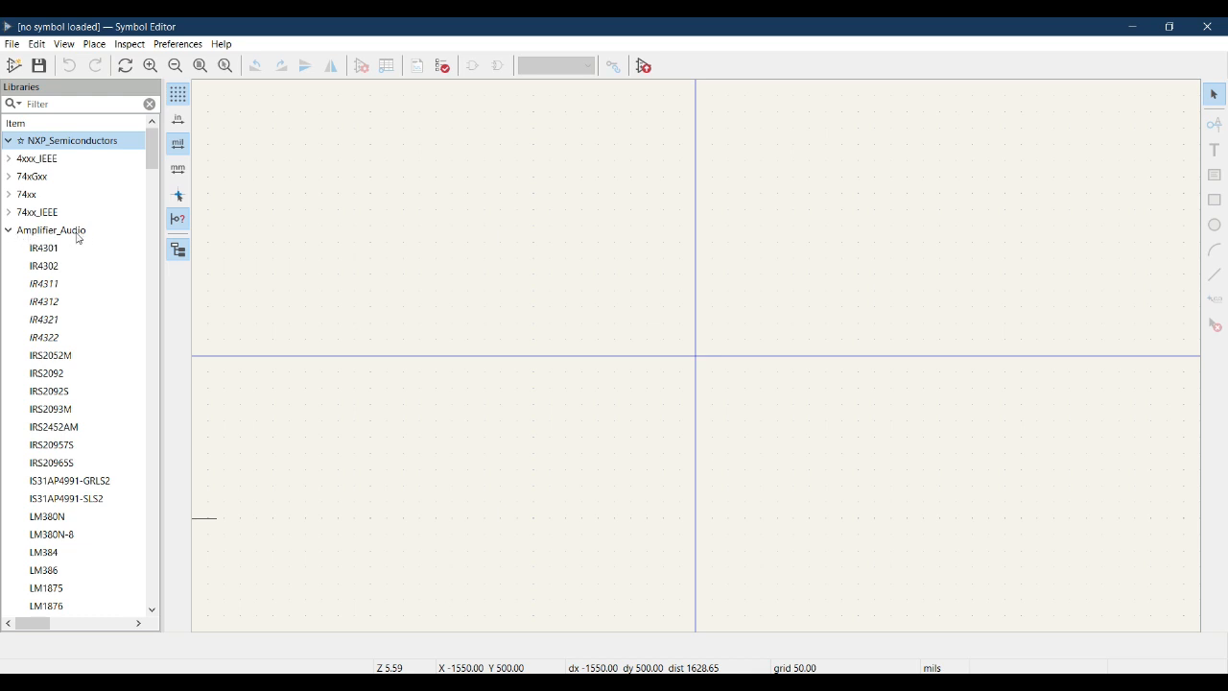
{"action": "left_click", "coordinate": [9, 232]}
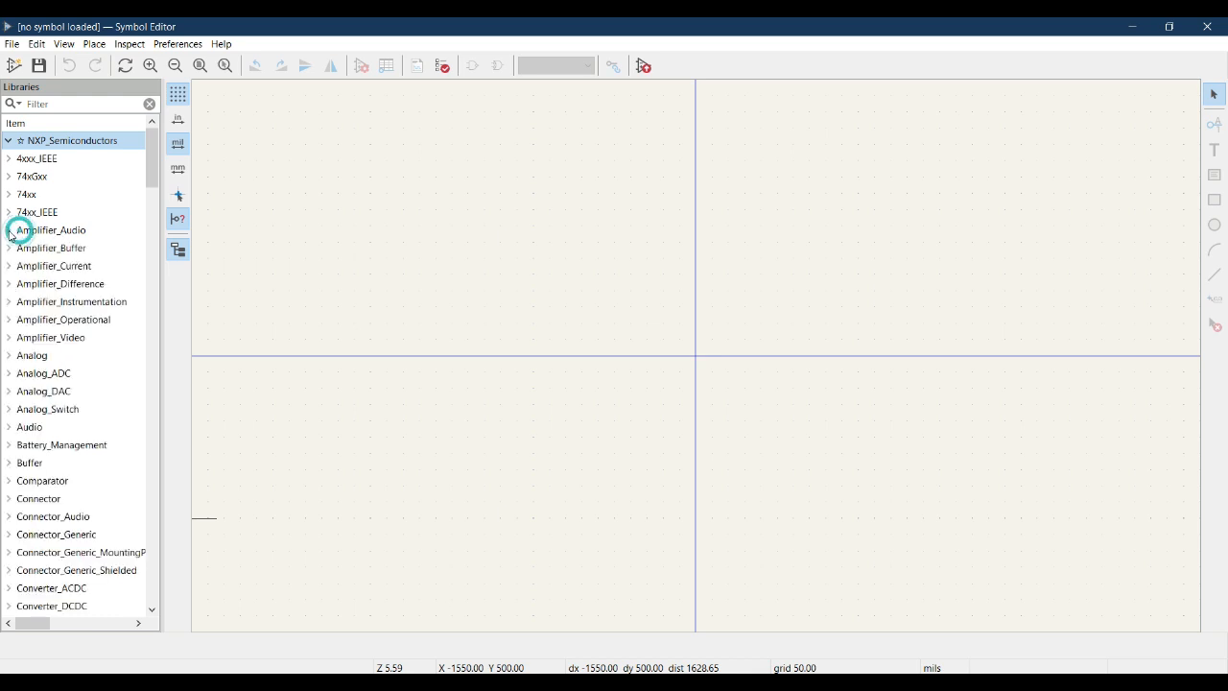
Start a new symbol in the NXP_Semiconductors library and name it PCA9505, checking the part name in the PCA9505_9506.pdf datasheet
{"action": "right_click", "coordinate": [99, 143]}
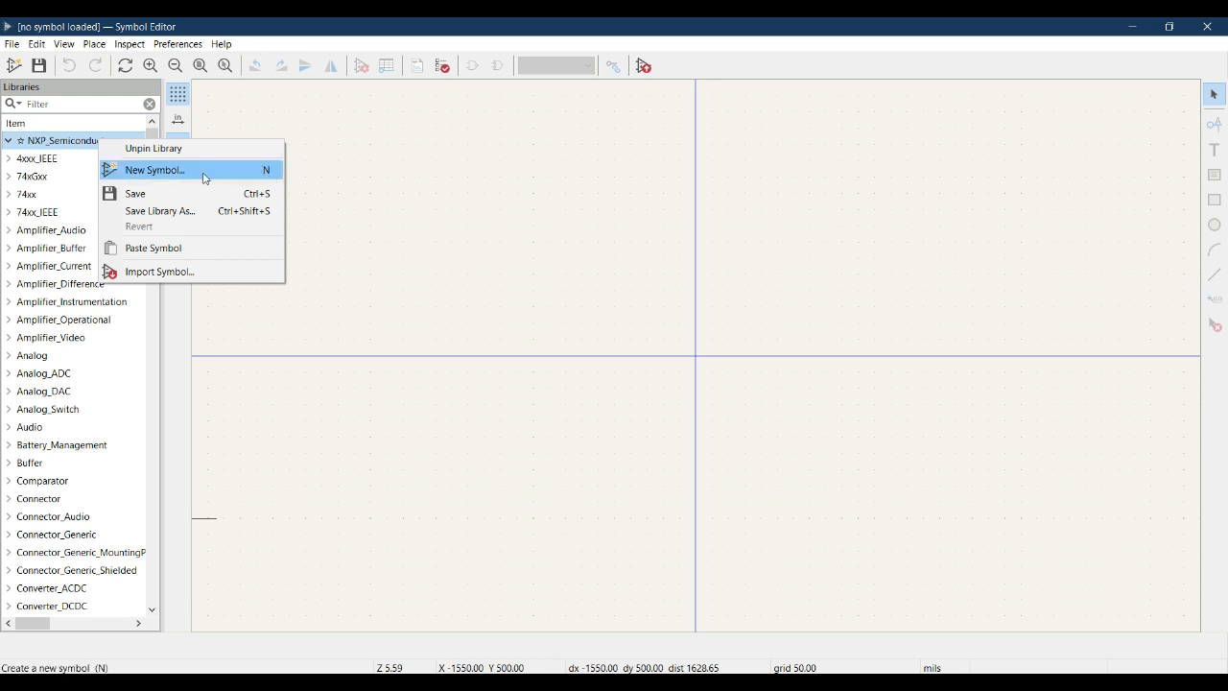
{"action": "left_click", "coordinate": [159, 173]}
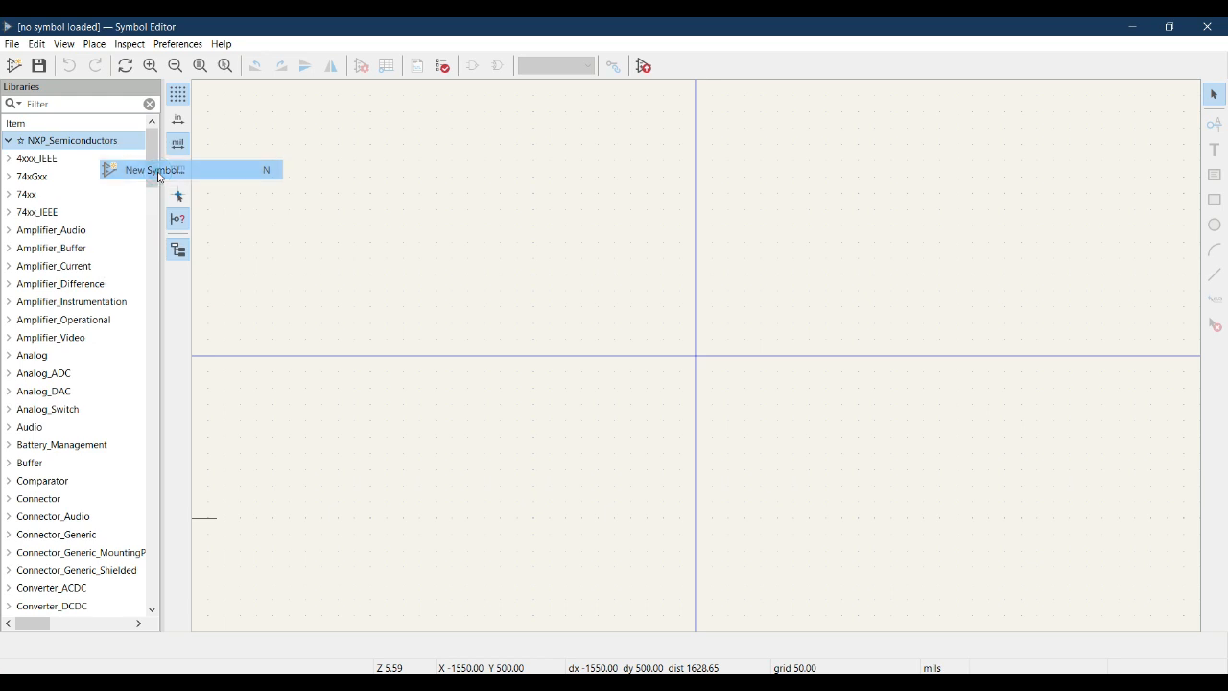
{"action": "left_click_drag", "start_coordinate": [696, 205], "coordinate": [662, 199]}
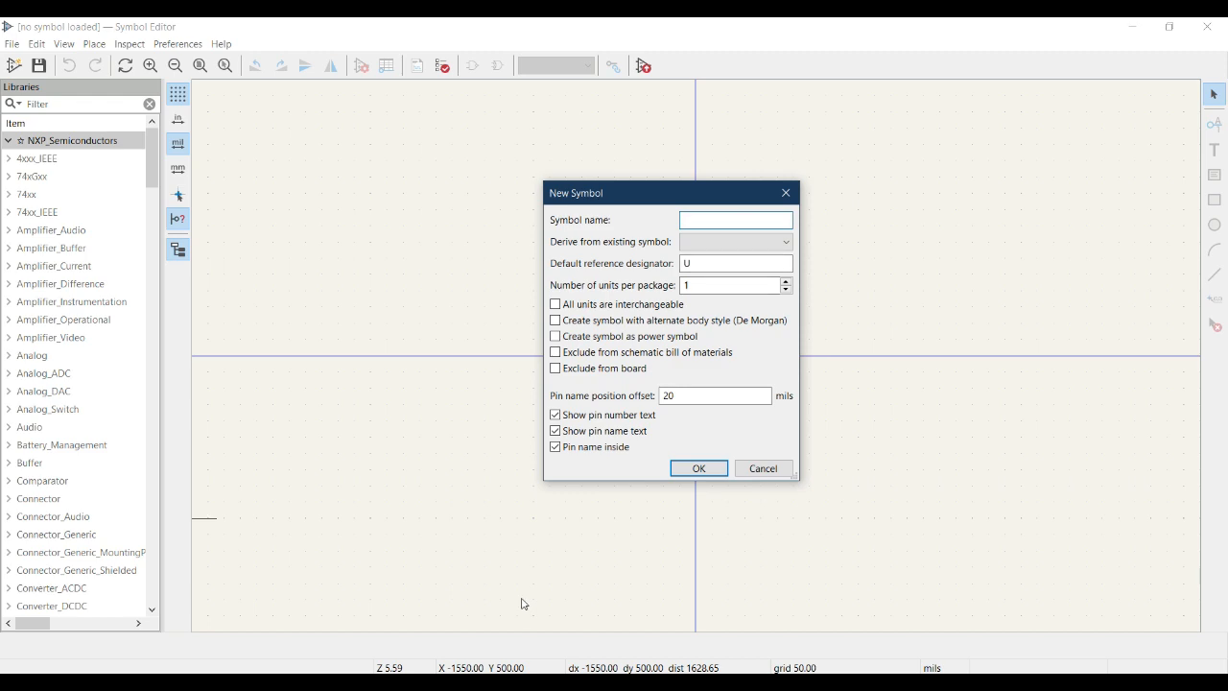
{"action": "key", "text": "alt+Tab"}
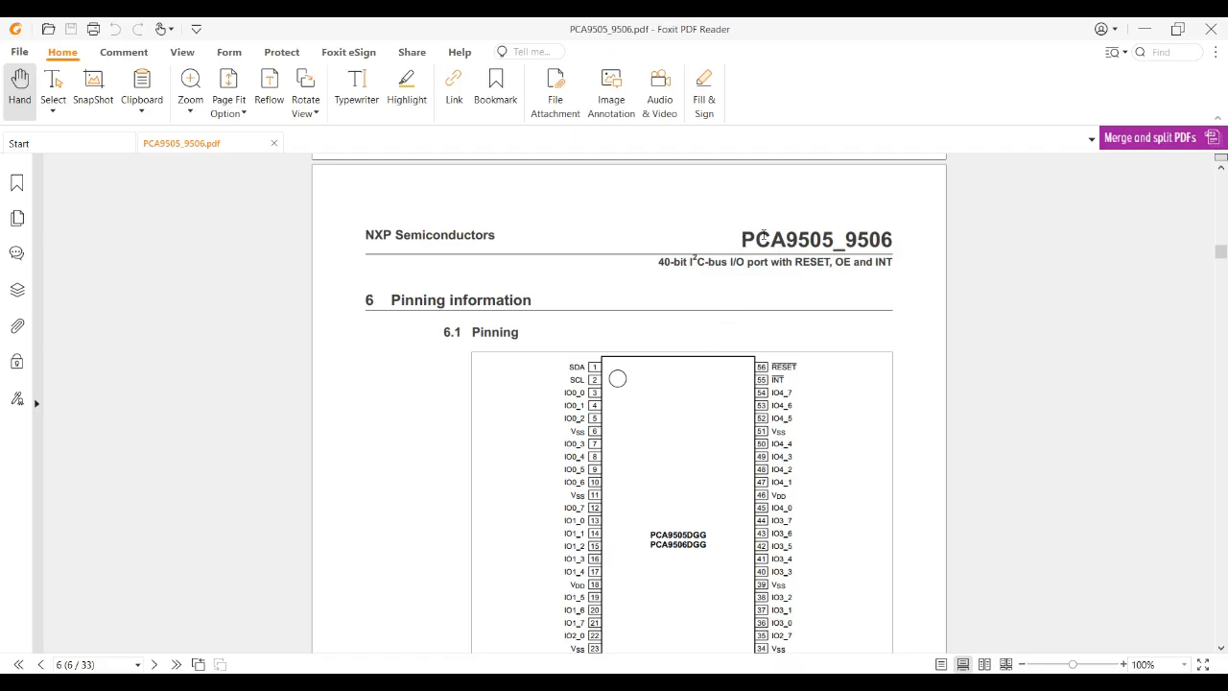
{"action": "key", "text": "alt+Tab"}
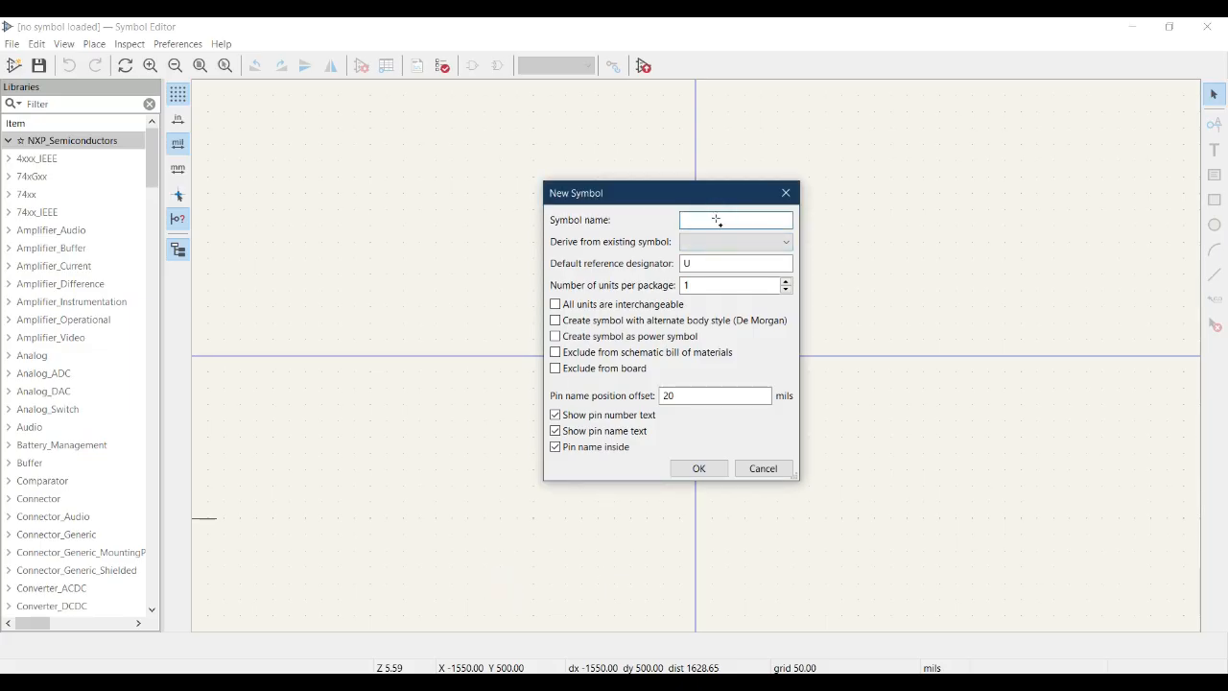
{"action": "type", "text": "9505"}
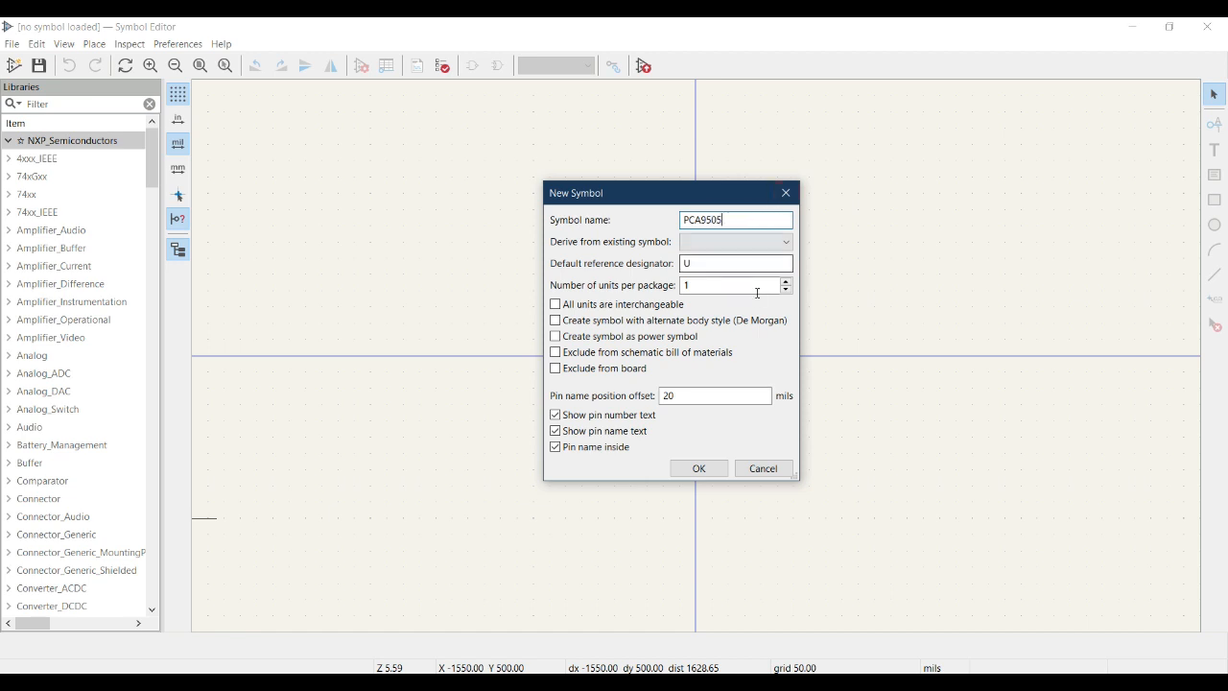
Keep reference designator U and 1 unit per package, and create the PCA9505 symbol
{"action": "left_click", "coordinate": [716, 265]}
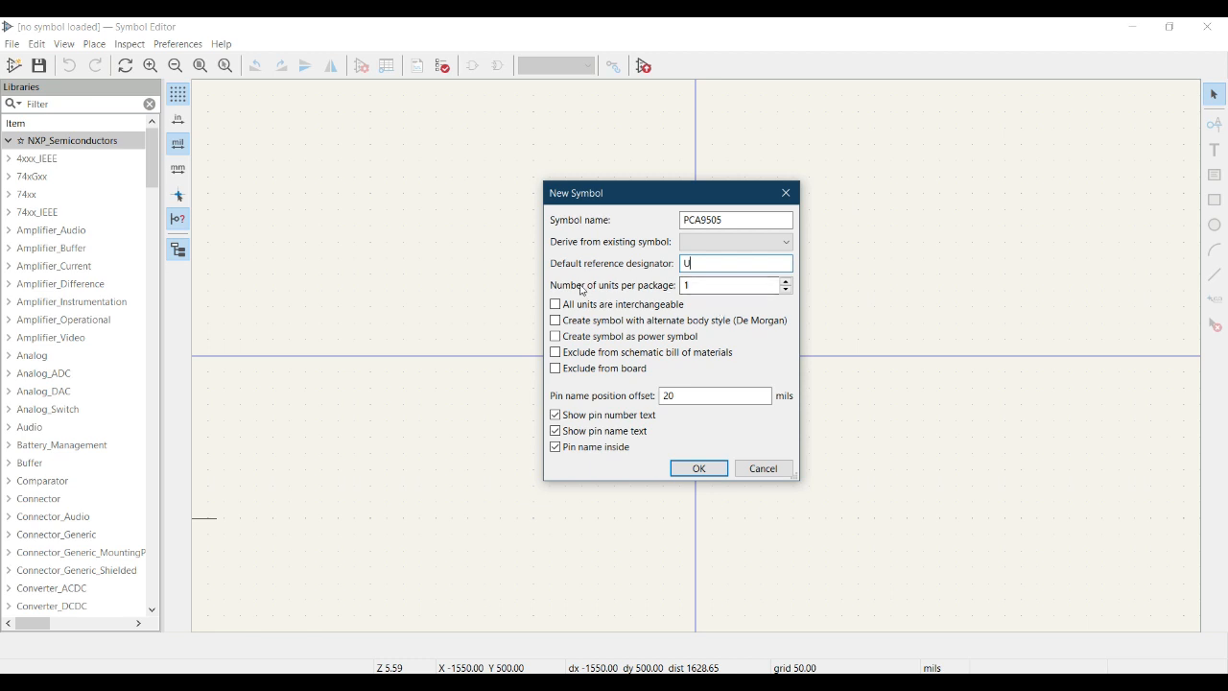
{"action": "left_click", "coordinate": [787, 281]}
{"action": "left_click", "coordinate": [788, 283]}
{"action": "left_click", "coordinate": [788, 283]}
{"action": "left_click", "coordinate": [788, 284]}
{"action": "left_click", "coordinate": [787, 290]}
{"action": "left_click", "coordinate": [787, 290]}
{"action": "left_click", "coordinate": [731, 288]}
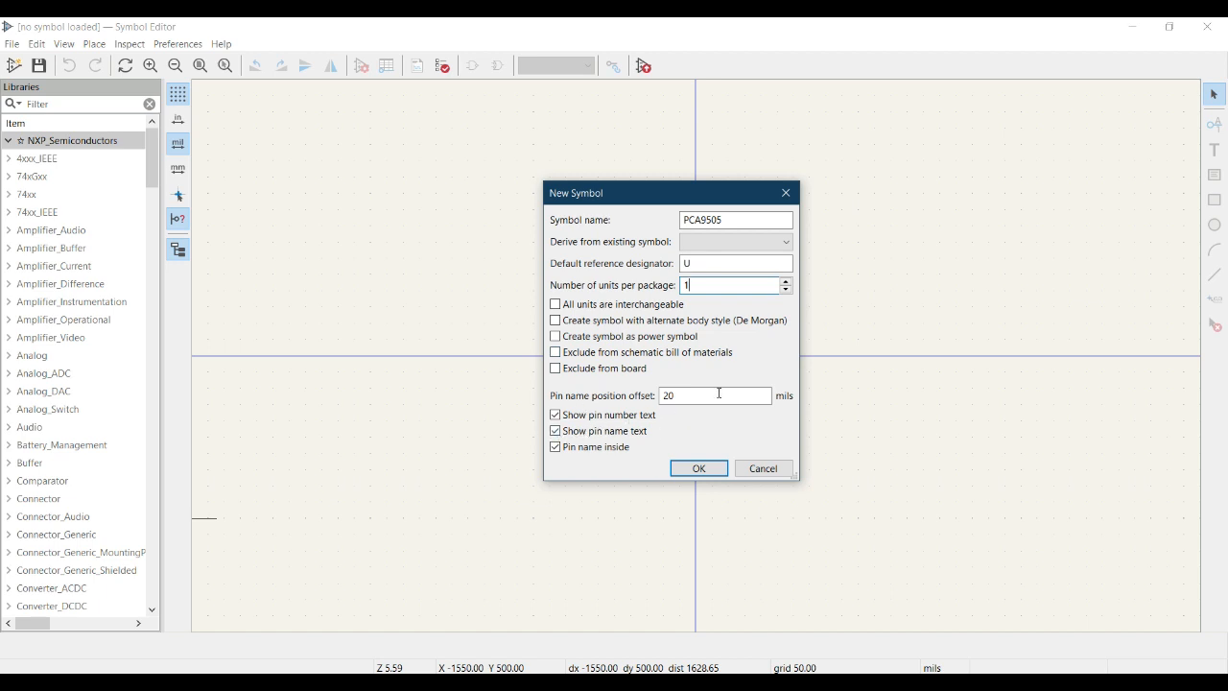
{"action": "left_click", "coordinate": [697, 469]}
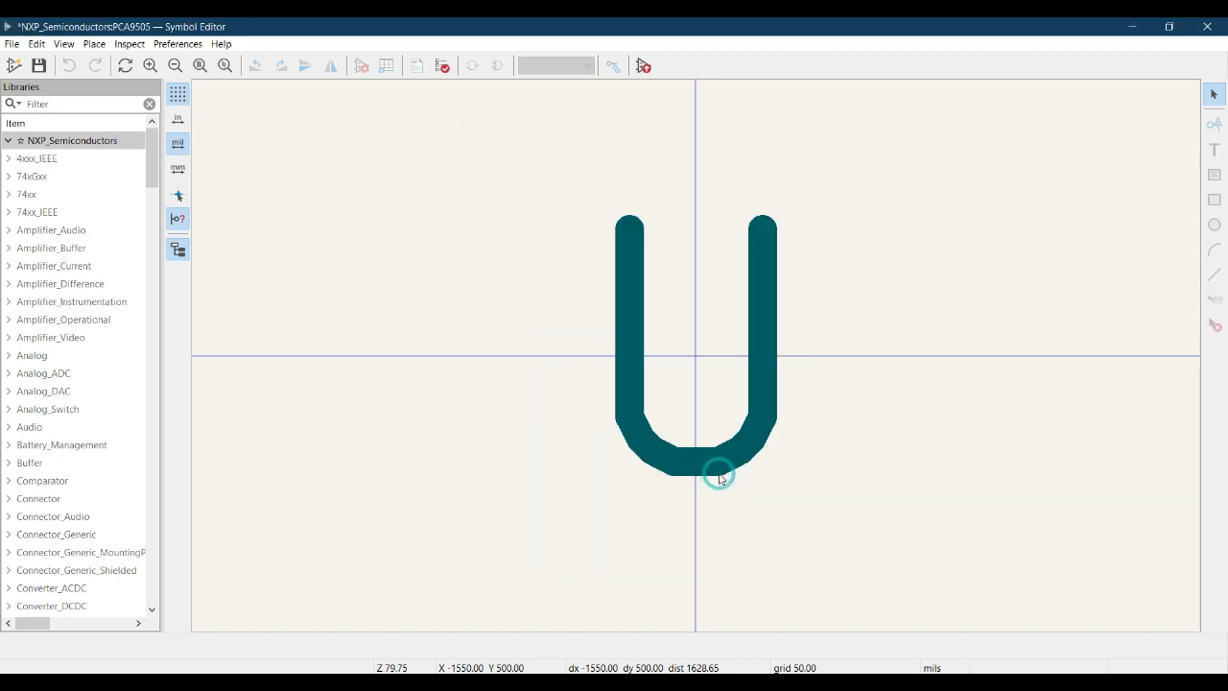
{"action": "scroll", "coordinate": [696, 357], "scroll_direction": "down", "scroll_amount": 3}
{"action": "scroll", "coordinate": [696, 360], "scroll_direction": "up", "scroll_amount": 3}
{"action": "scroll", "coordinate": [699, 362], "scroll_direction": "down", "scroll_amount": 3}
{"action": "scroll", "coordinate": [698, 361], "scroll_direction": "down", "scroll_amount": 2}
{"action": "scroll", "coordinate": [698, 362], "scroll_direction": "up", "scroll_amount": 3}
{"action": "scroll", "coordinate": [699, 362], "scroll_direction": "down", "scroll_amount": 4}
{"action": "scroll", "coordinate": [698, 362], "scroll_direction": "up", "scroll_amount": 4}
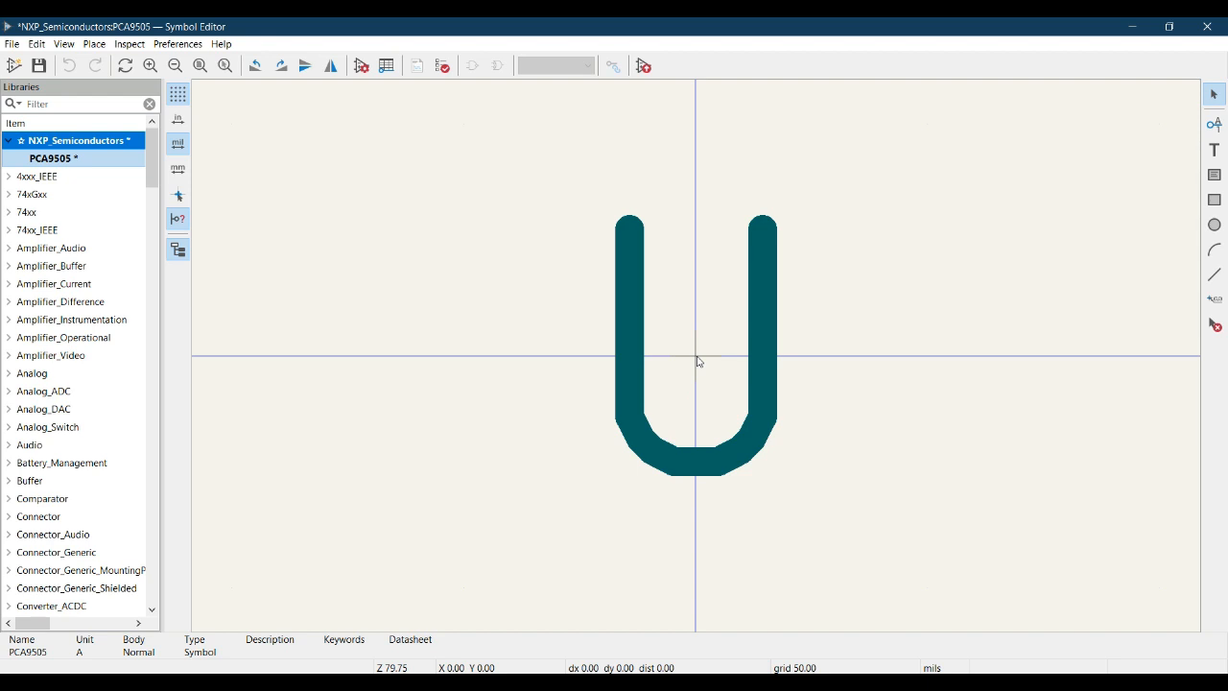
{"action": "scroll", "coordinate": [699, 362], "scroll_direction": "down", "scroll_amount": 1}
{"action": "scroll", "coordinate": [698, 362], "scroll_direction": "down", "scroll_amount": 1}
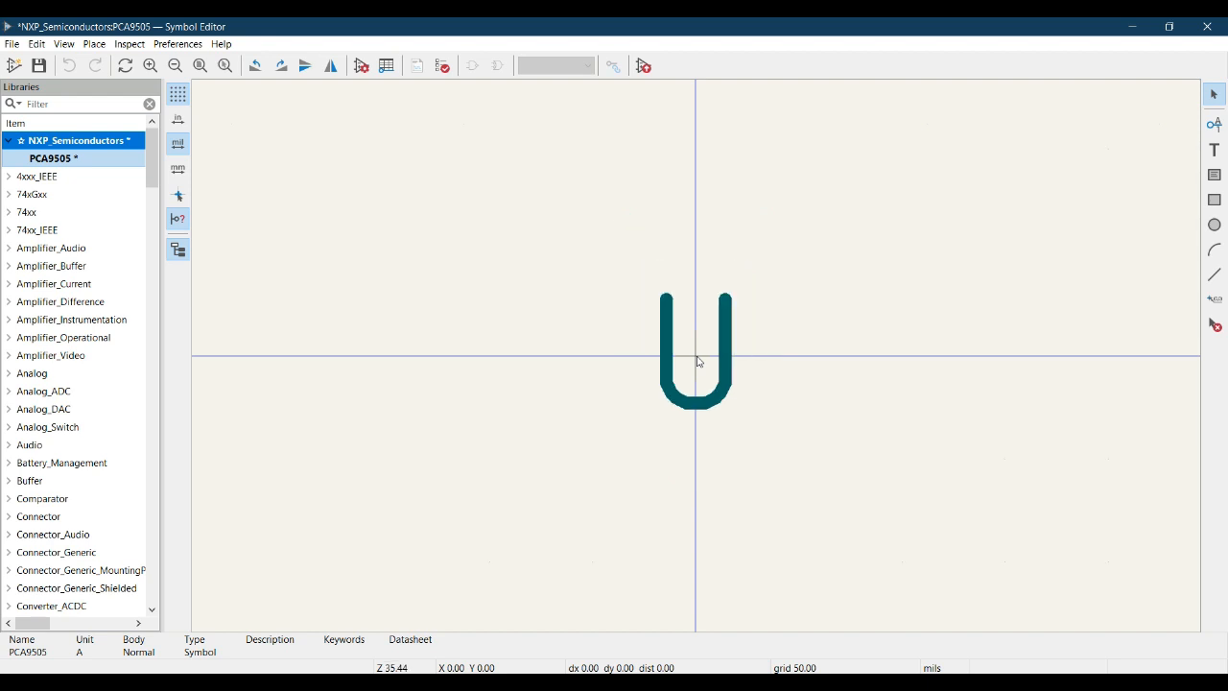
{"action": "scroll", "coordinate": [726, 301], "scroll_direction": "down", "scroll_amount": 2}
{"action": "scroll", "coordinate": [698, 360], "scroll_direction": "up", "scroll_amount": 2}
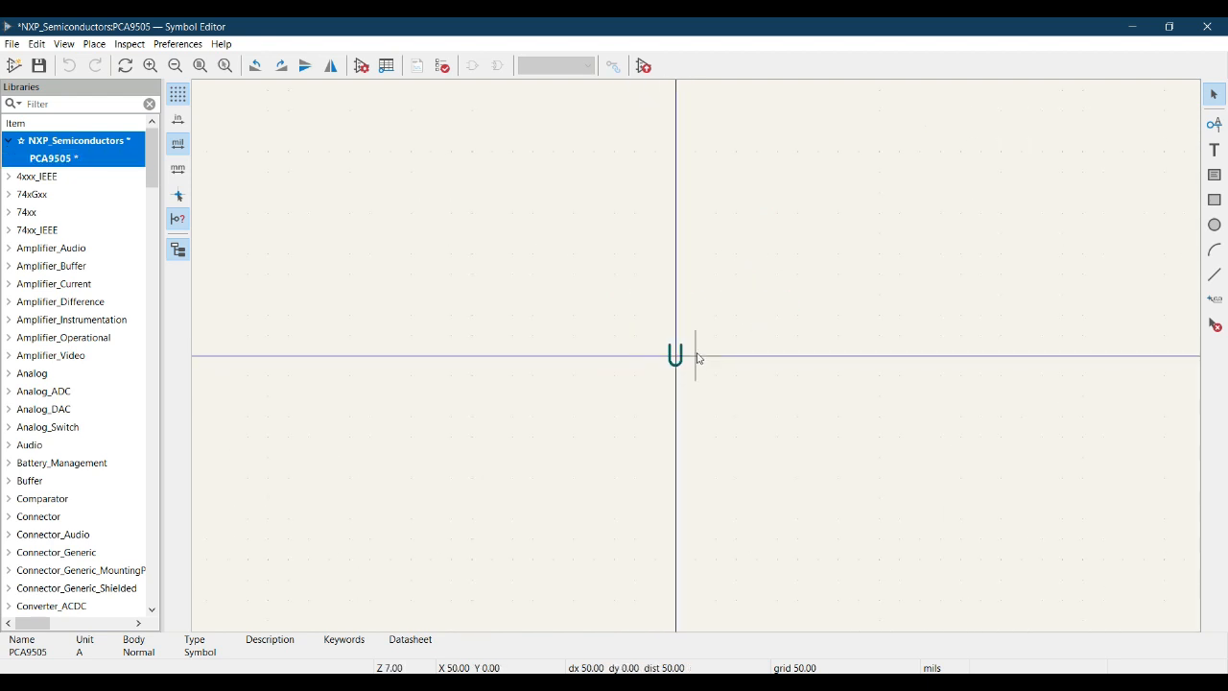
{"action": "middle_click_drag", "start_coordinate": [838, 288], "coordinate": [845, 275]}
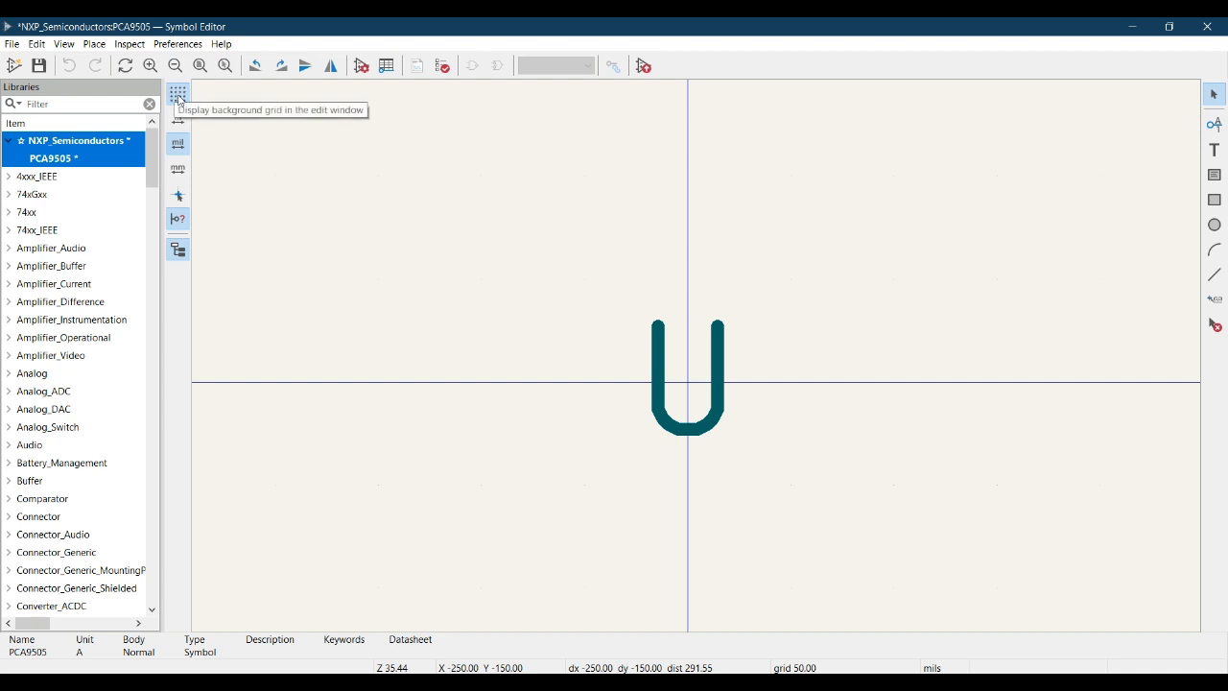
{"action": "scroll", "coordinate": [482, 279], "scroll_direction": "up", "scroll_amount": 3}
{"action": "scroll", "coordinate": [696, 356], "scroll_direction": "down", "scroll_amount": 4}
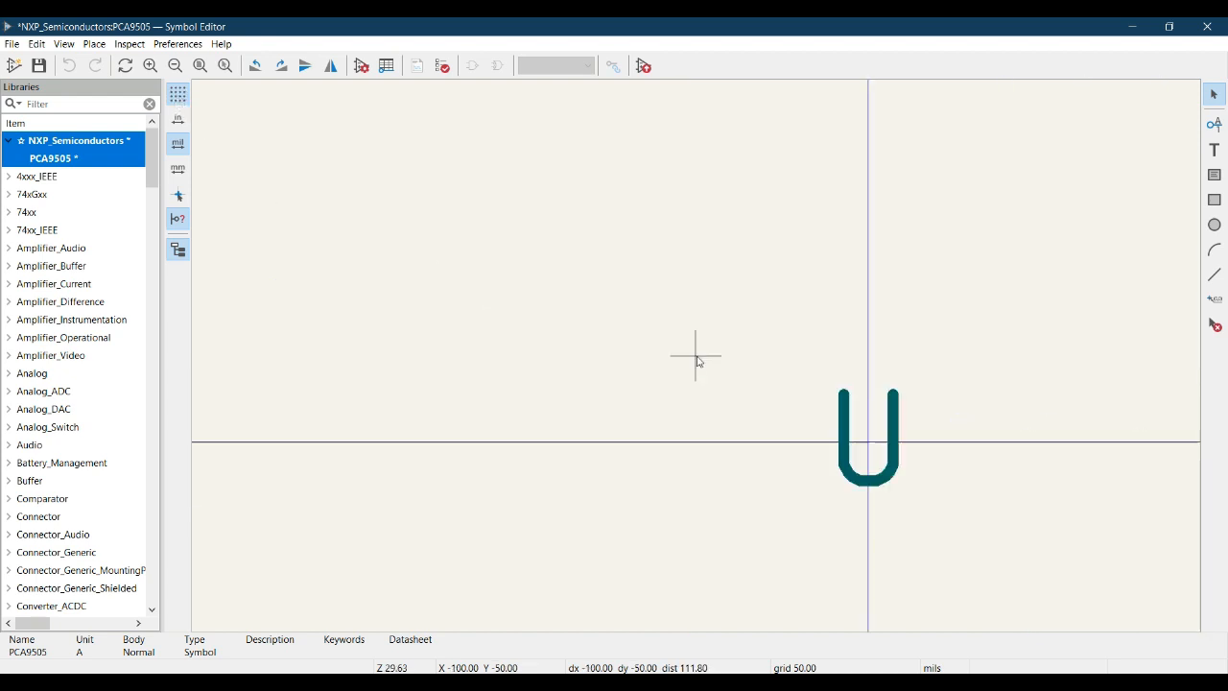
{"action": "middle_click_drag", "start_coordinate": [883, 387], "coordinate": [699, 397]}
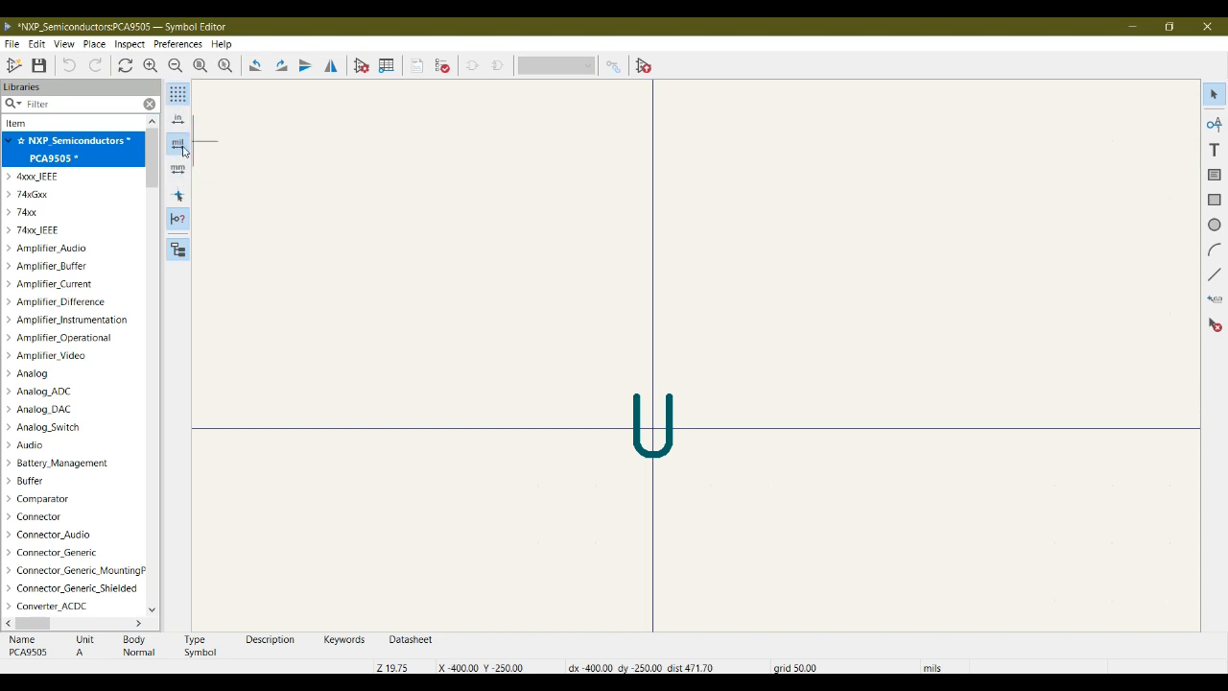
Switch the full-window crosshairs on and back off
{"action": "left_click", "coordinate": [178, 197]}
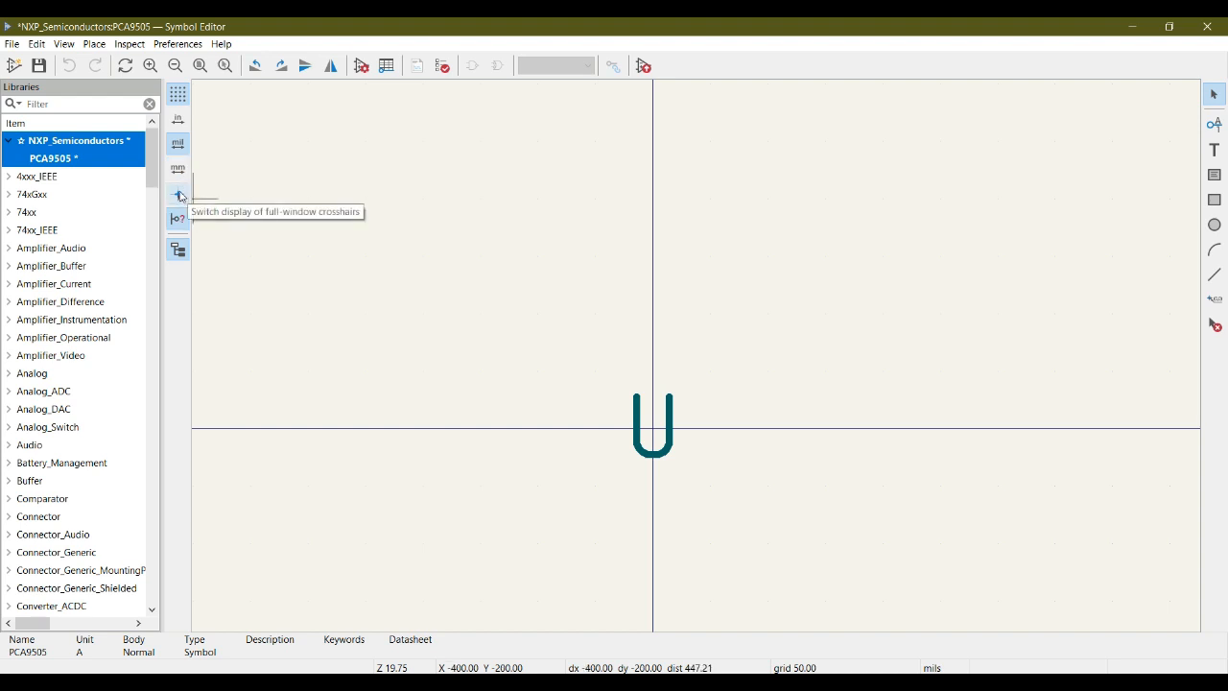
{"action": "left_click", "coordinate": [178, 197]}
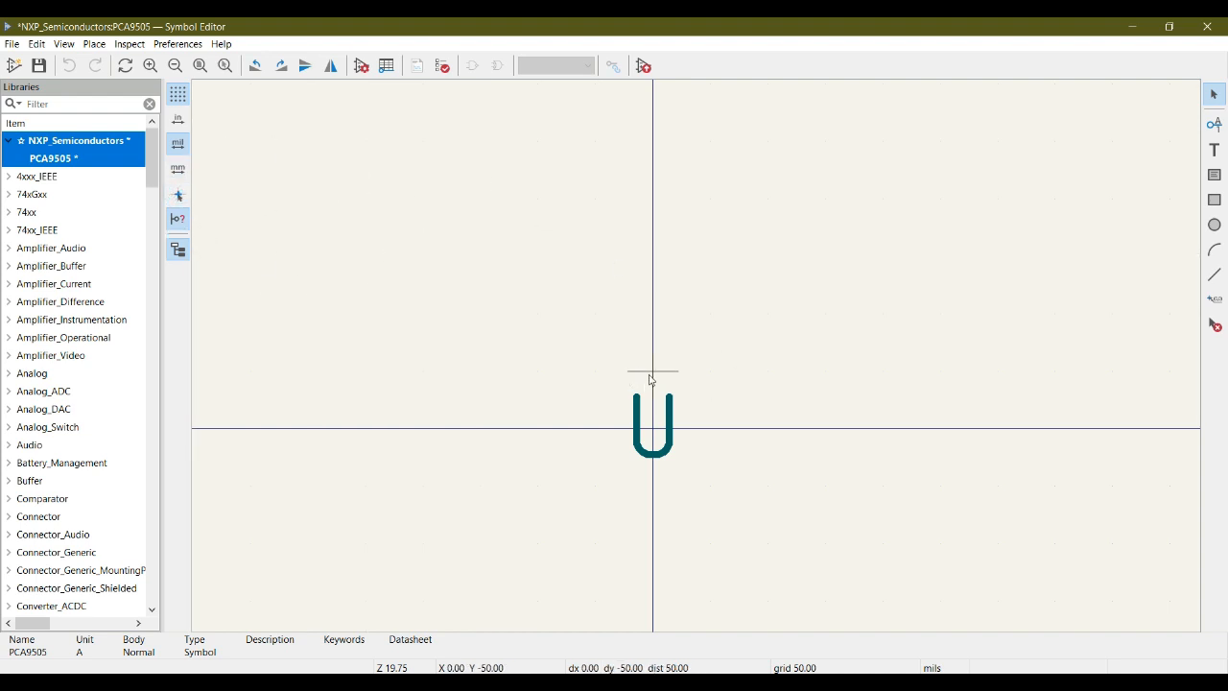
{"action": "middle_click_drag", "start_coordinate": [791, 363], "coordinate": [763, 288]}
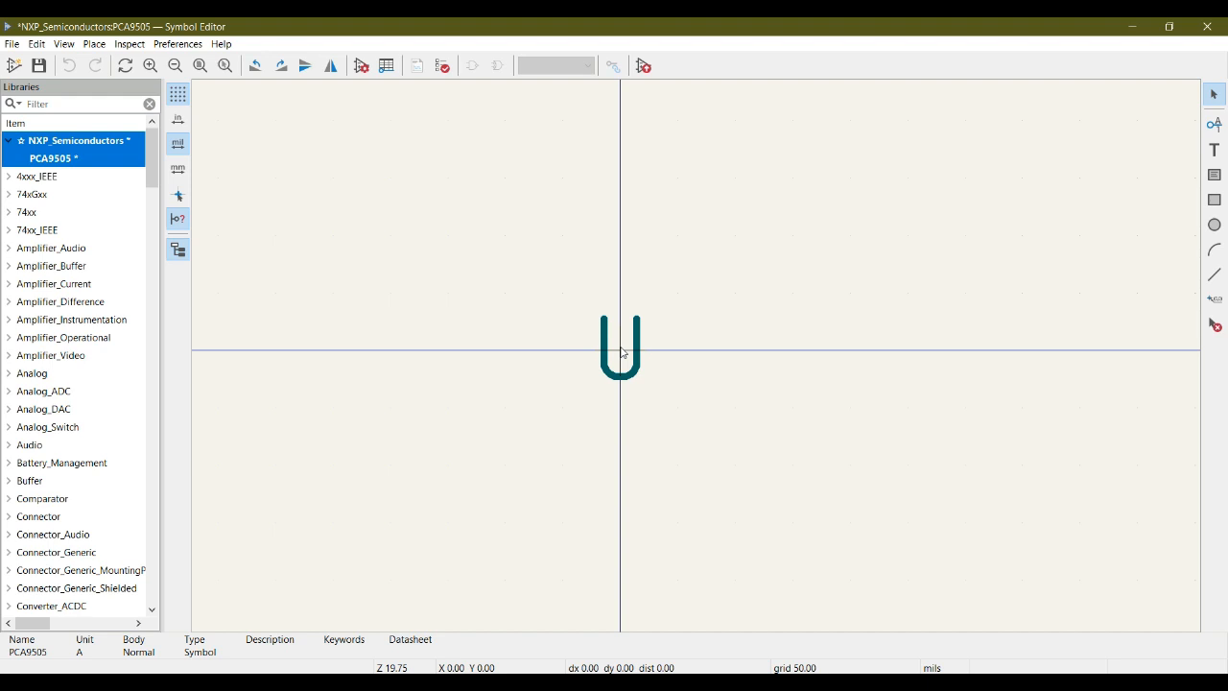
{"action": "scroll", "coordinate": [631, 432], "scroll_direction": "down", "scroll_amount": 4}
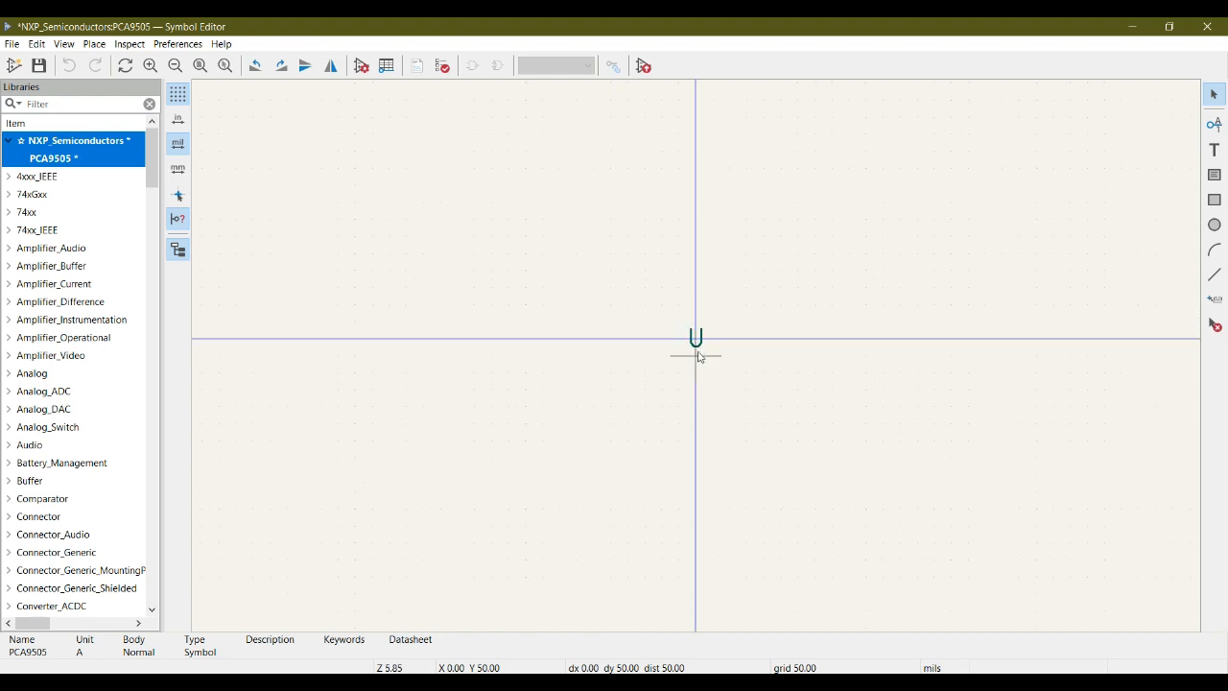